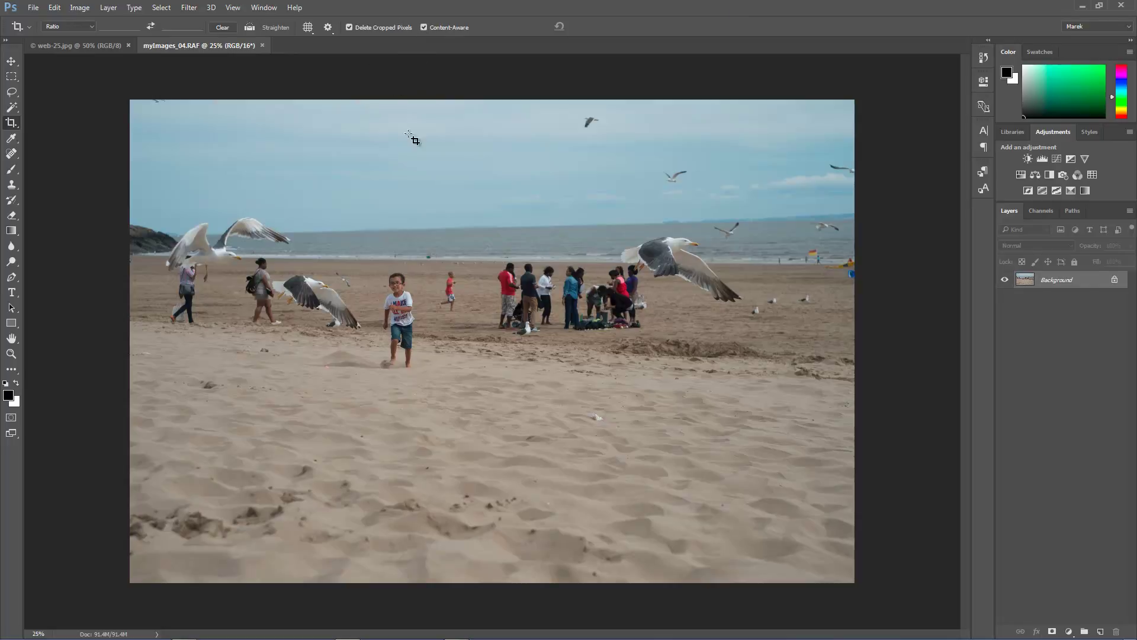
- With Content-Aware off, straighten the beach photo along the shoreline using the Crop tool and commit
left_click(424, 28)
right_click(12, 122)
left_click(66, 122)
left_click(250, 28)
left_click_drag(283, 260, 725, 265)
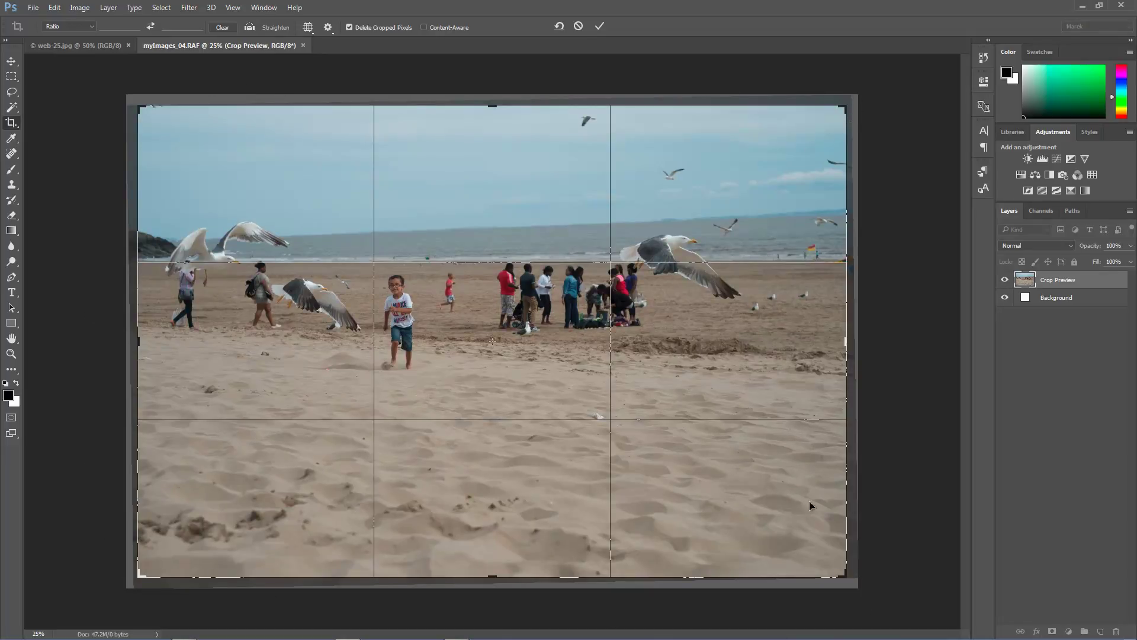
left_click(600, 26)
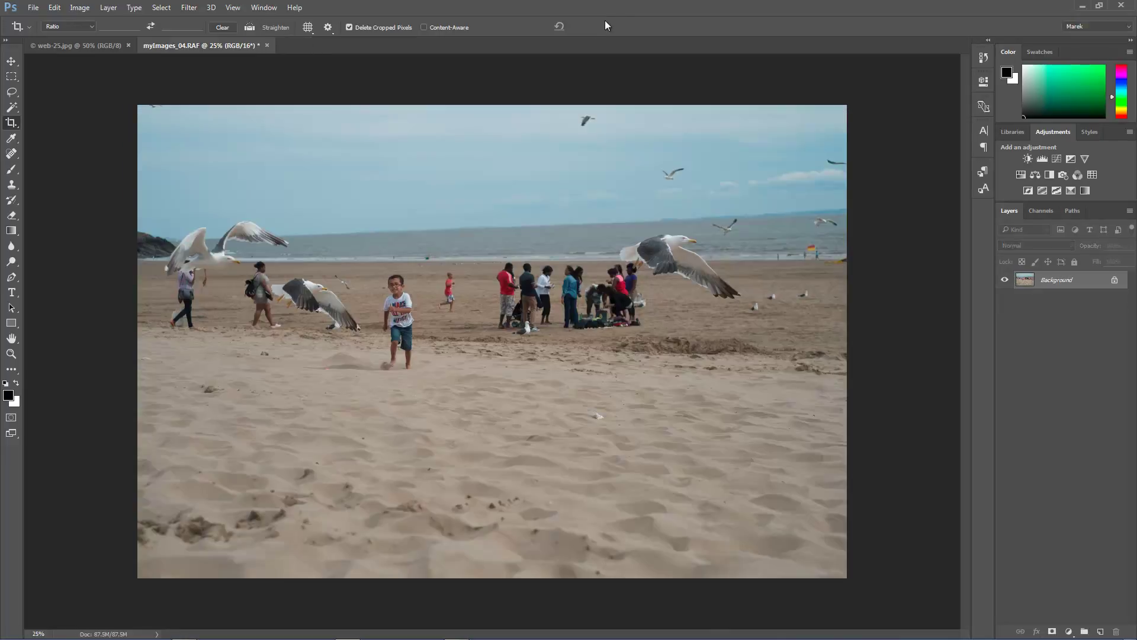
key("ctrl+Tab")
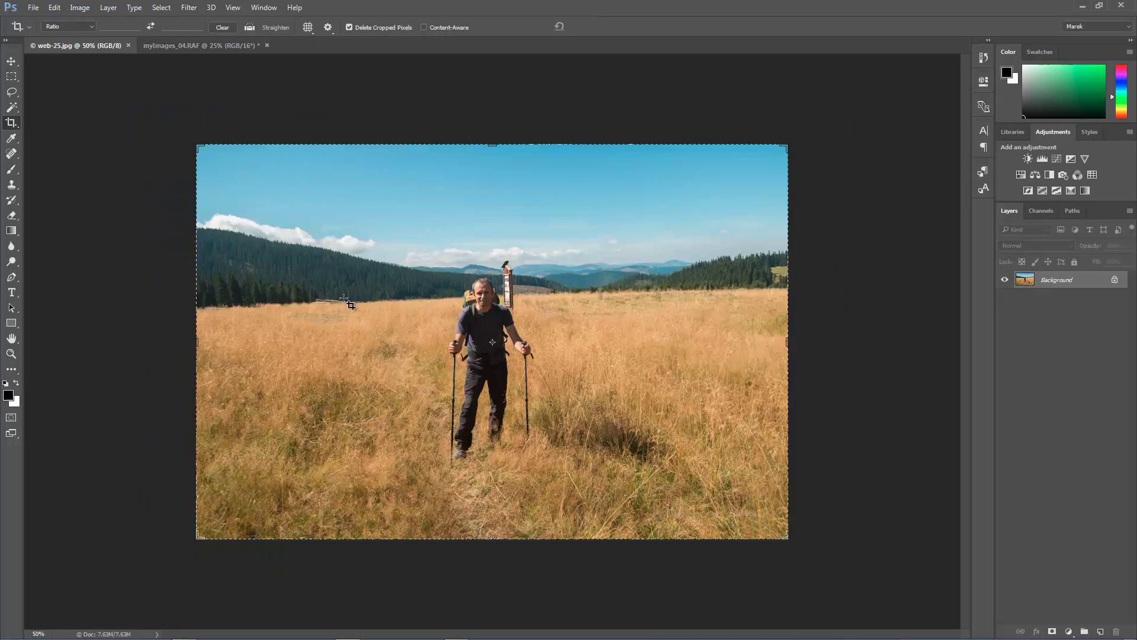
left_click_drag(383, 297, 602, 298)
key("Escape")
left_click(249, 27)
left_click_drag(371, 301, 717, 292)
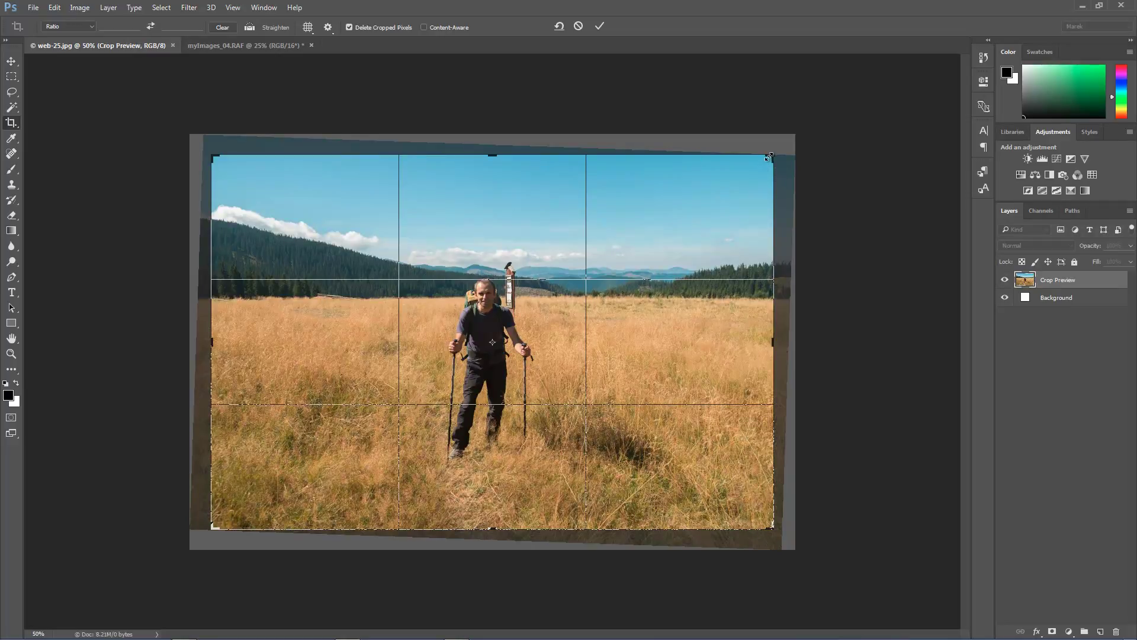
mouse_move(768, 157)
left_mouse_down()
mouse_move(785, 144)
mouse_move(766, 156)
left_mouse_up()
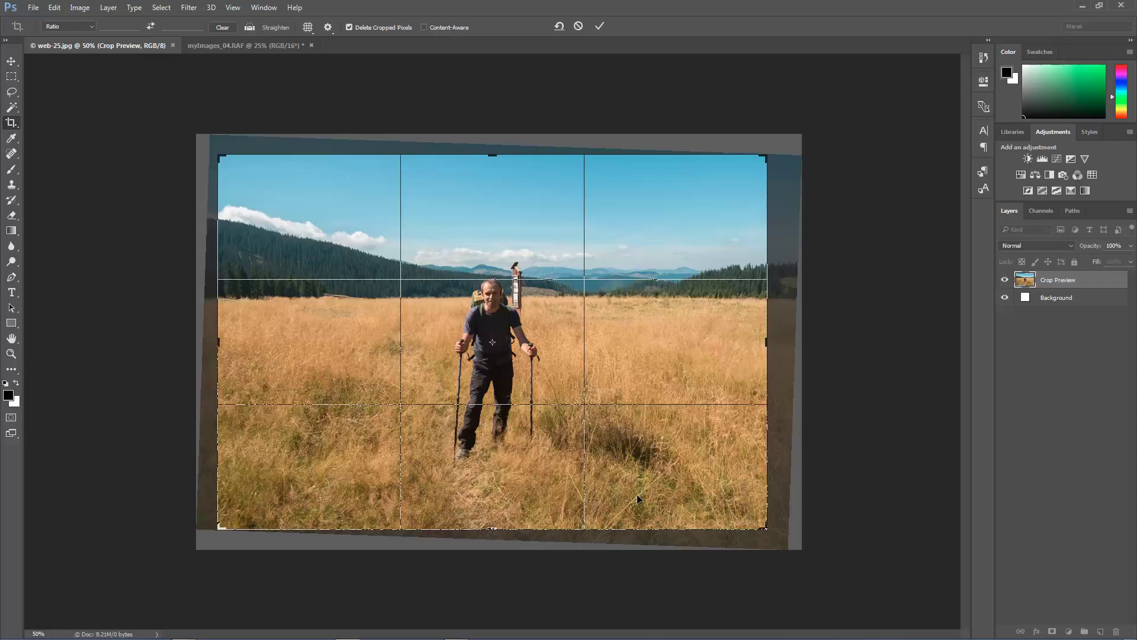
double_click(602, 431)
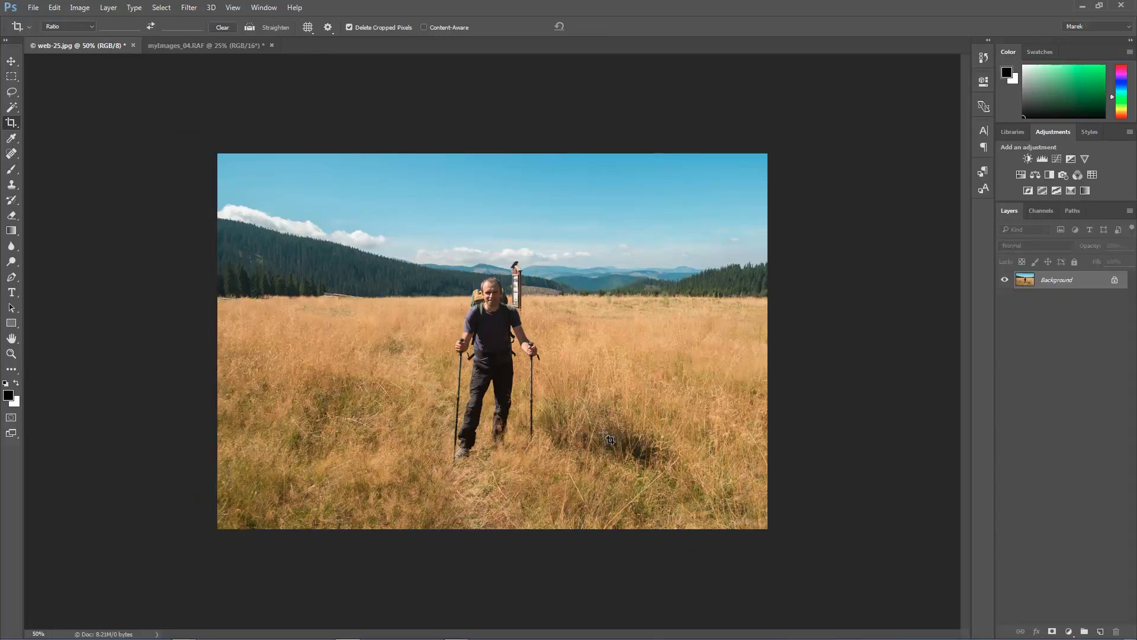
key("ctrl+z")
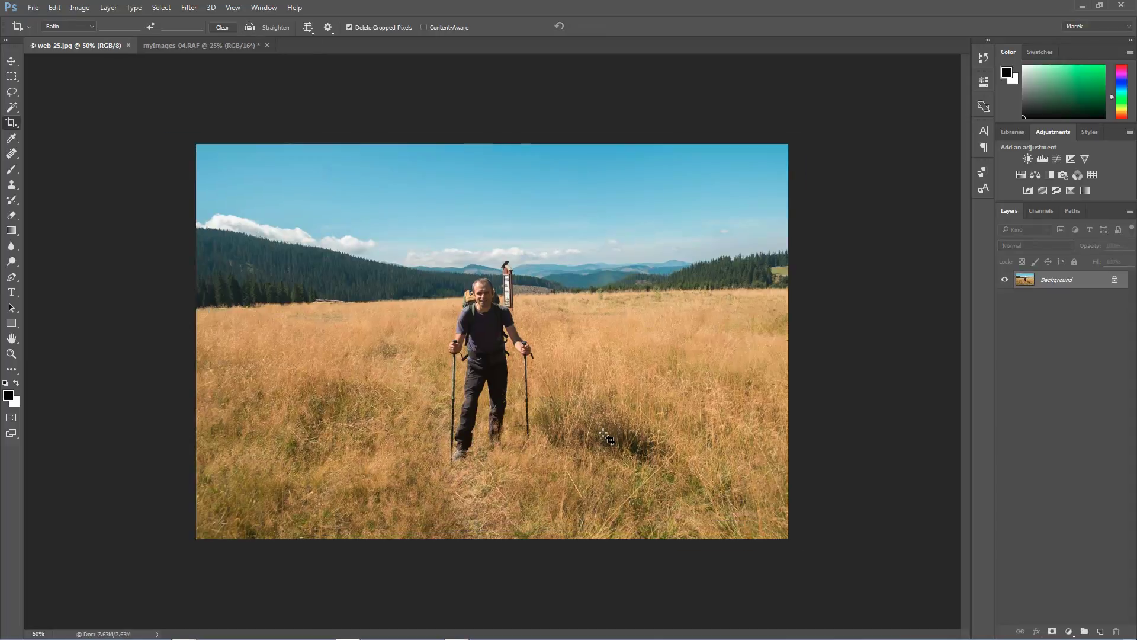
key("ctrl+Tab")
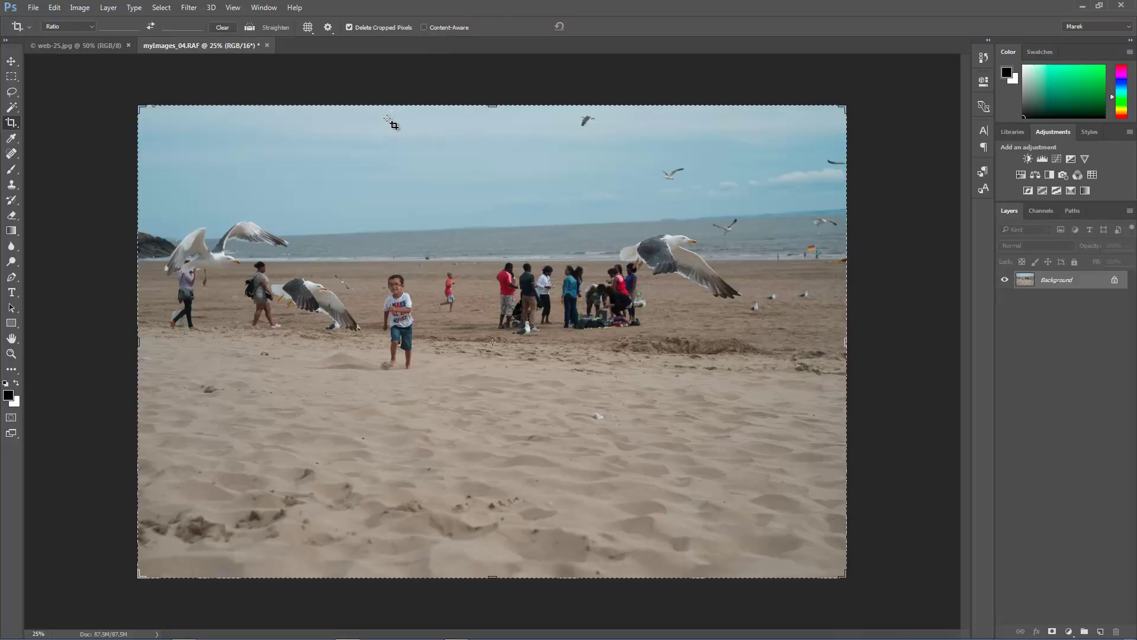
- Draw a straighten line along the horizon, then use Edit > Step Backward to restore the original photo
left_click(250, 27)
left_click_drag(302, 261, 730, 261)
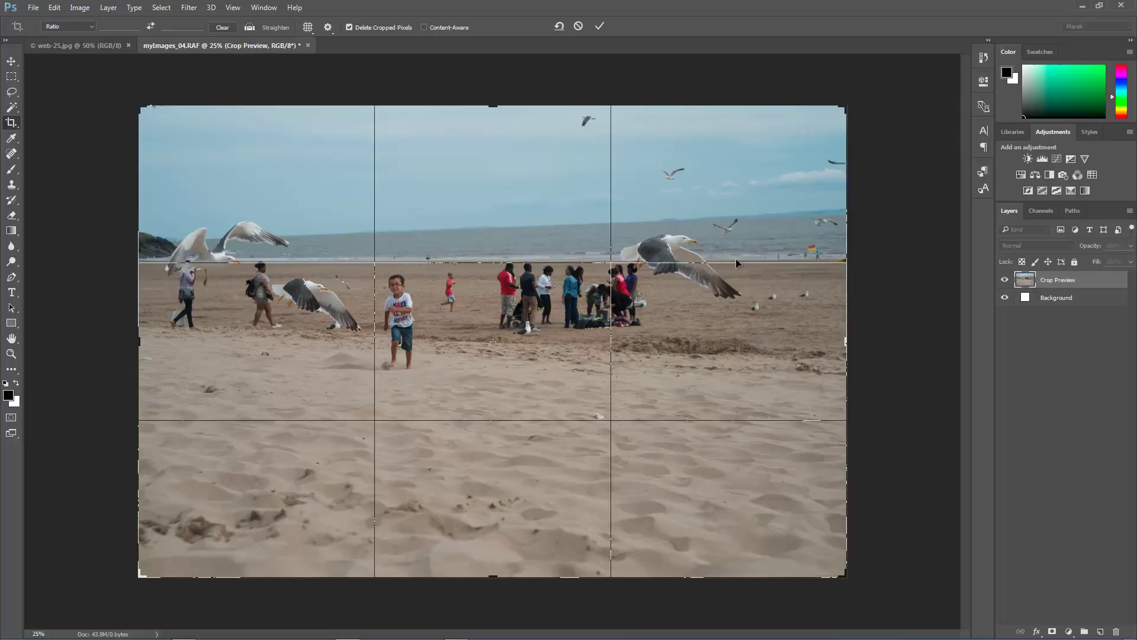
left_click(54, 7)
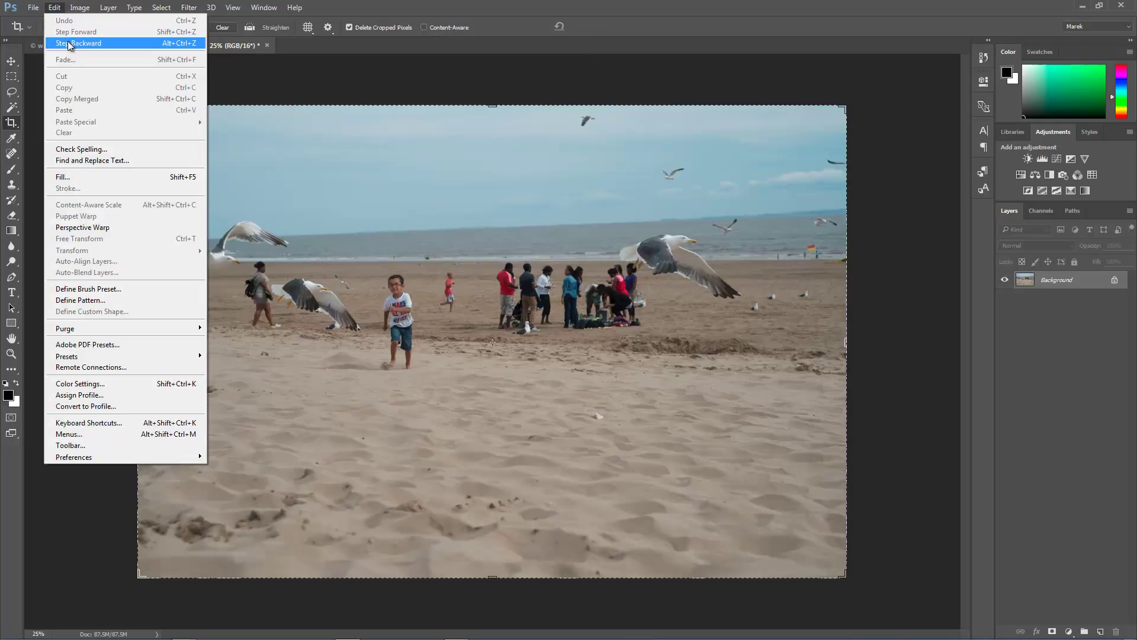
left_click(60, 37)
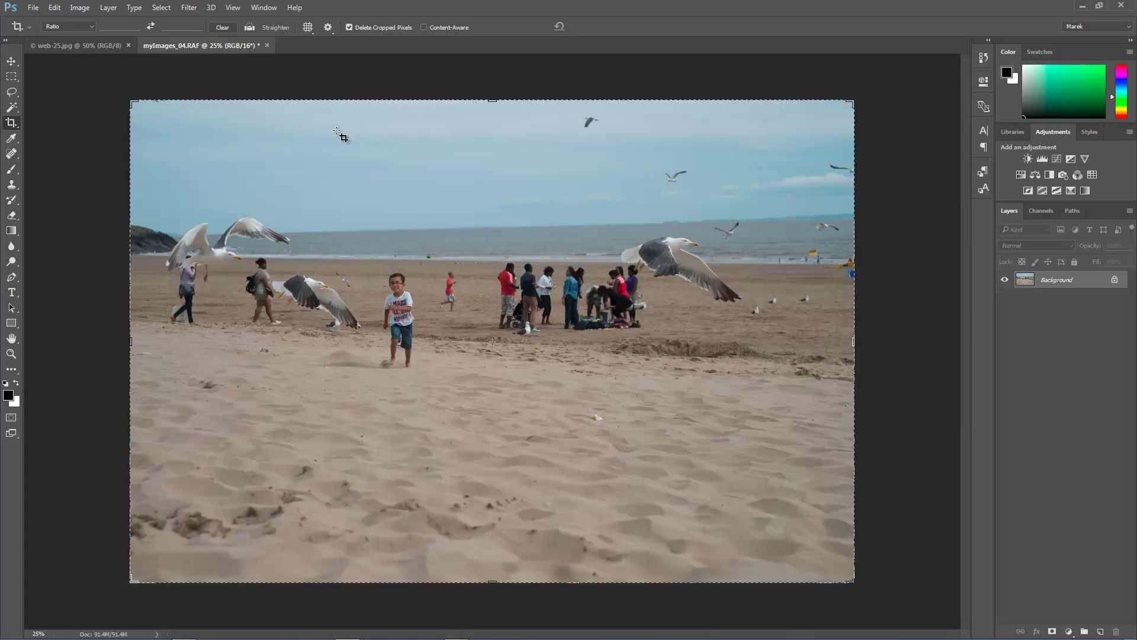
- Straighten the beach photo along the shoreline with Content-Aware enabled, and commit the crop
left_click(269, 28)
left_click_drag(345, 259, 740, 266)
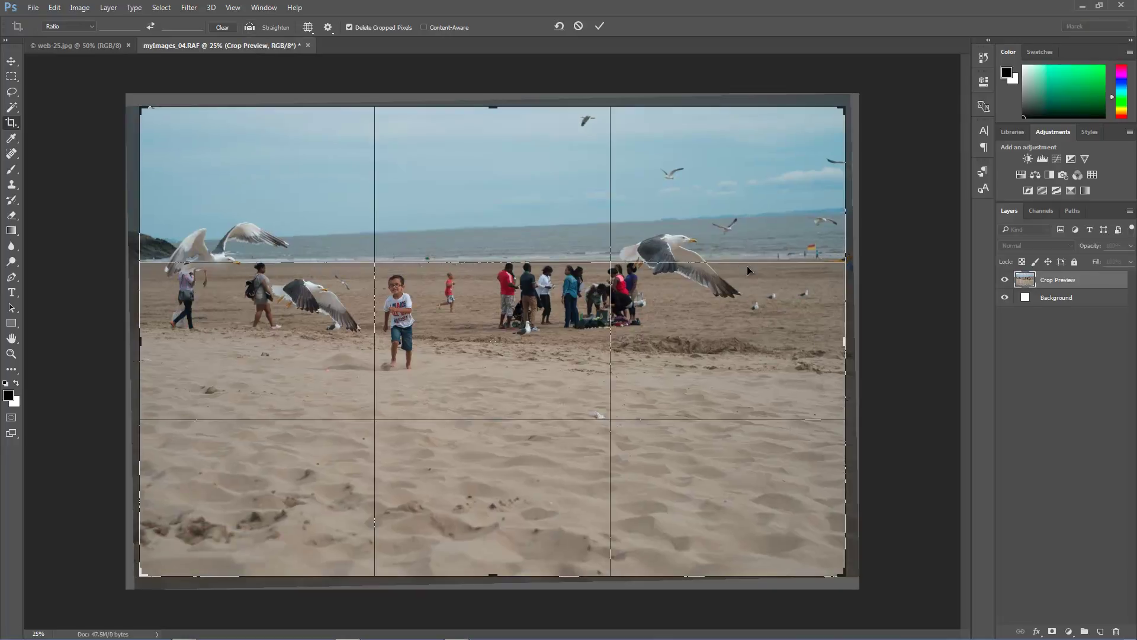
left_click(424, 27)
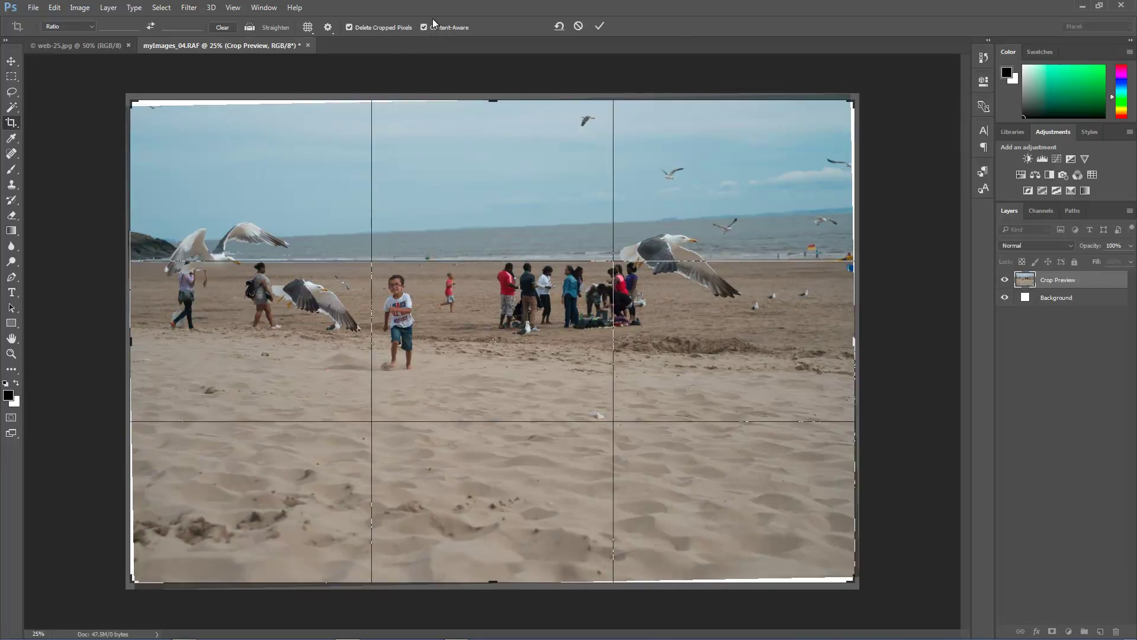
left_click(596, 26)
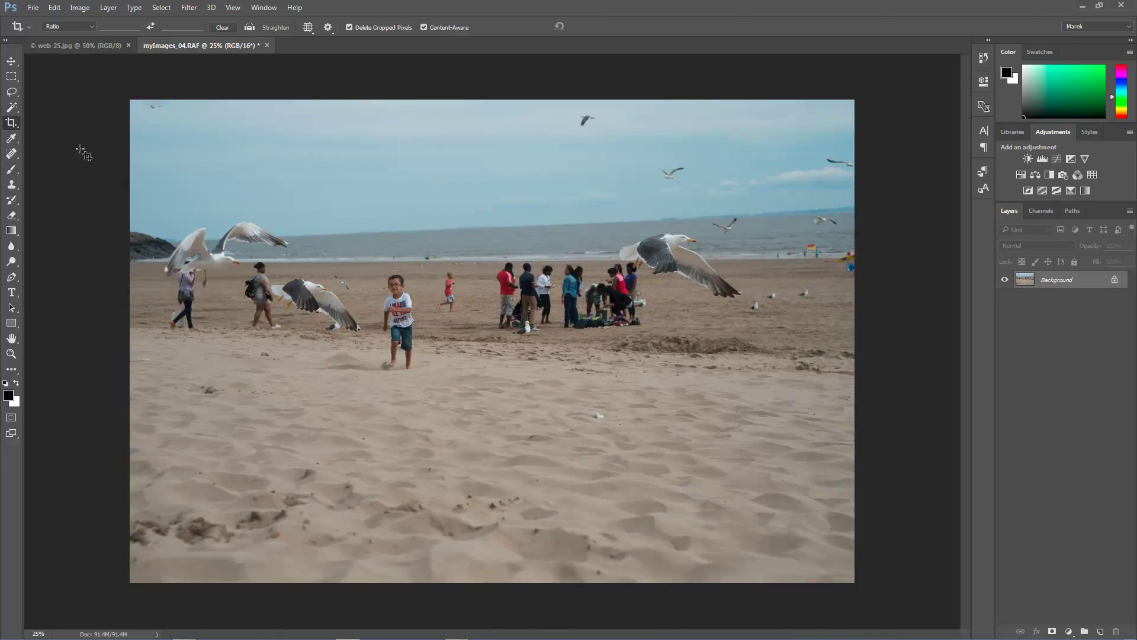
- Try the Edit > Fill dialog with Color contents, then cancel without filling
left_click_drag(12, 91, 51, 96)
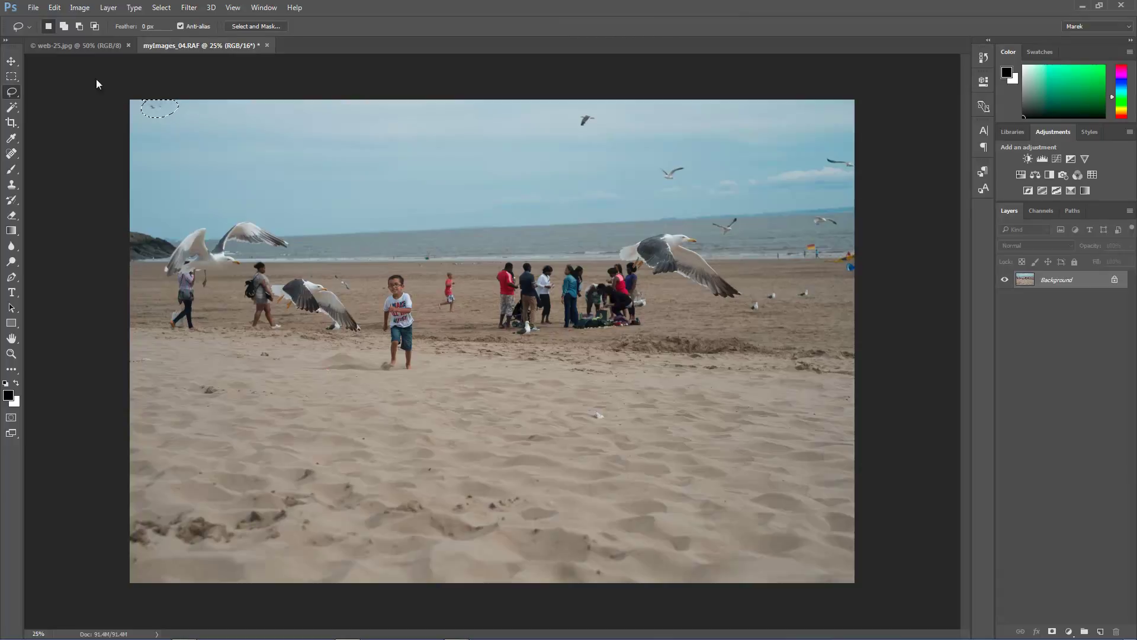
left_click(54, 7)
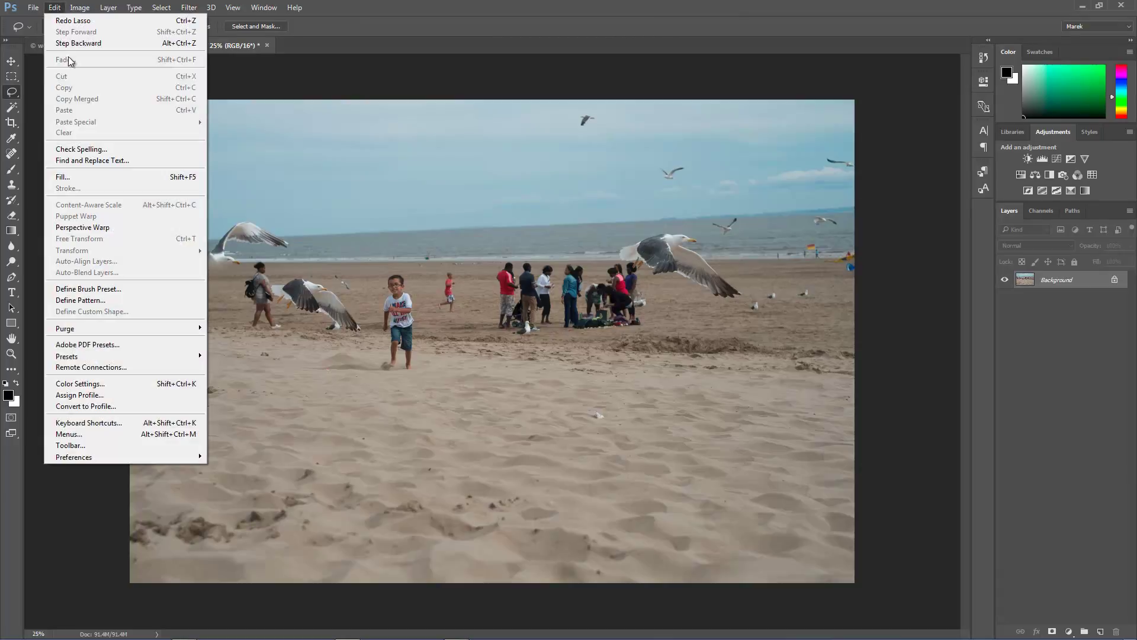
left_click(72, 177)
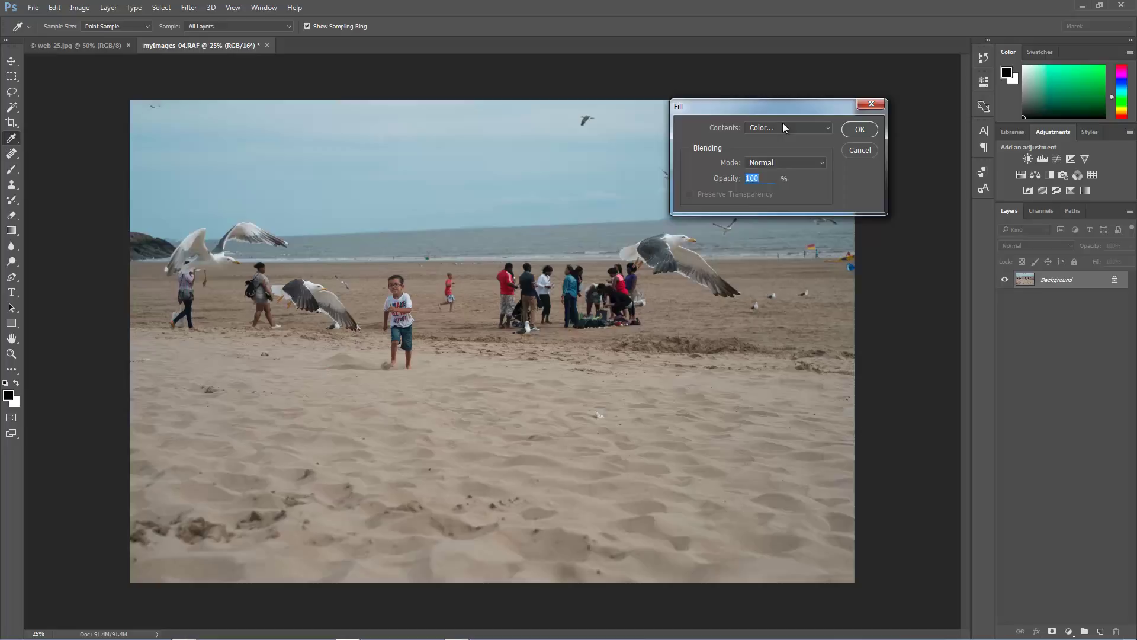
left_click(784, 127)
left_click(764, 155)
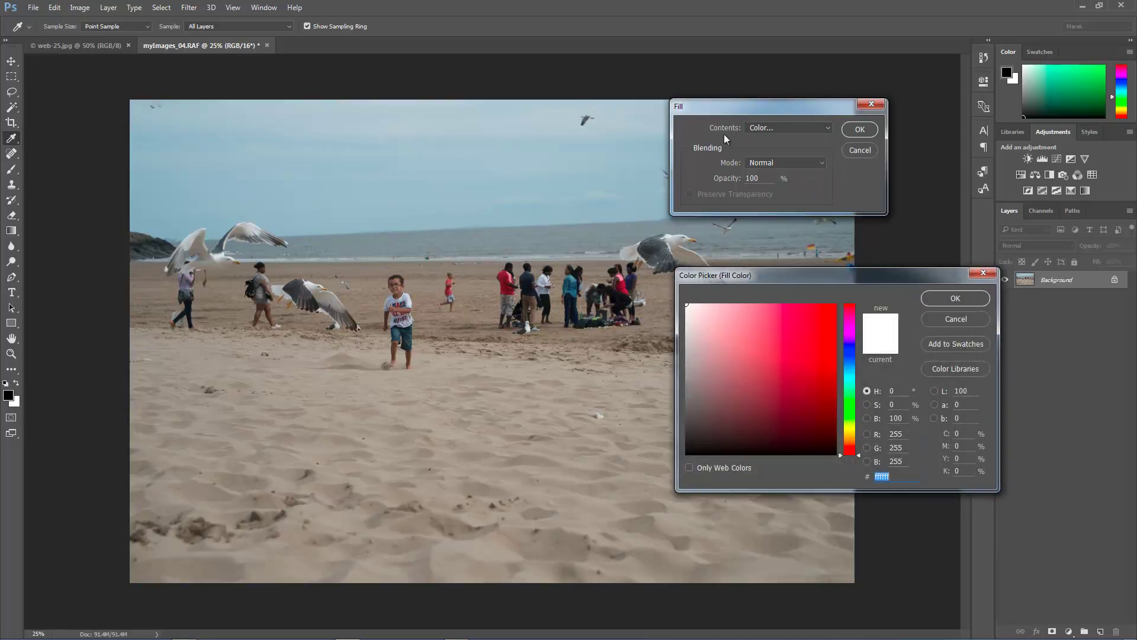
left_click(947, 320)
left_click_drag(776, 107, 497, 145)
left_click(581, 189)
- Unlock the Background into Layer 0 and lasso the flawed top-left corner
key("l")
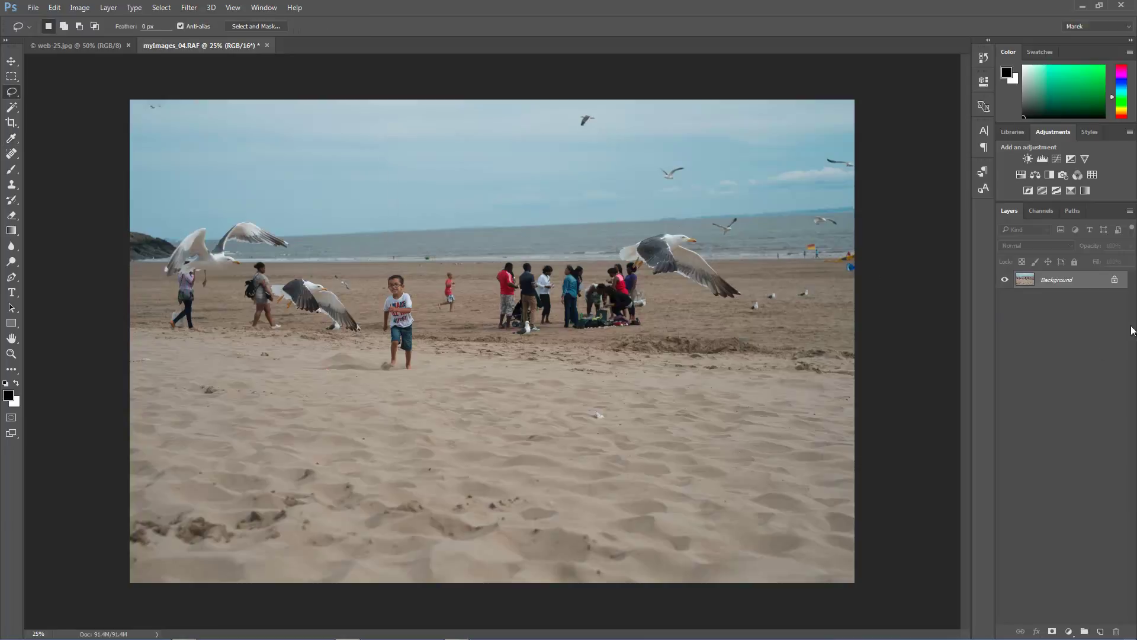
left_click(1114, 280)
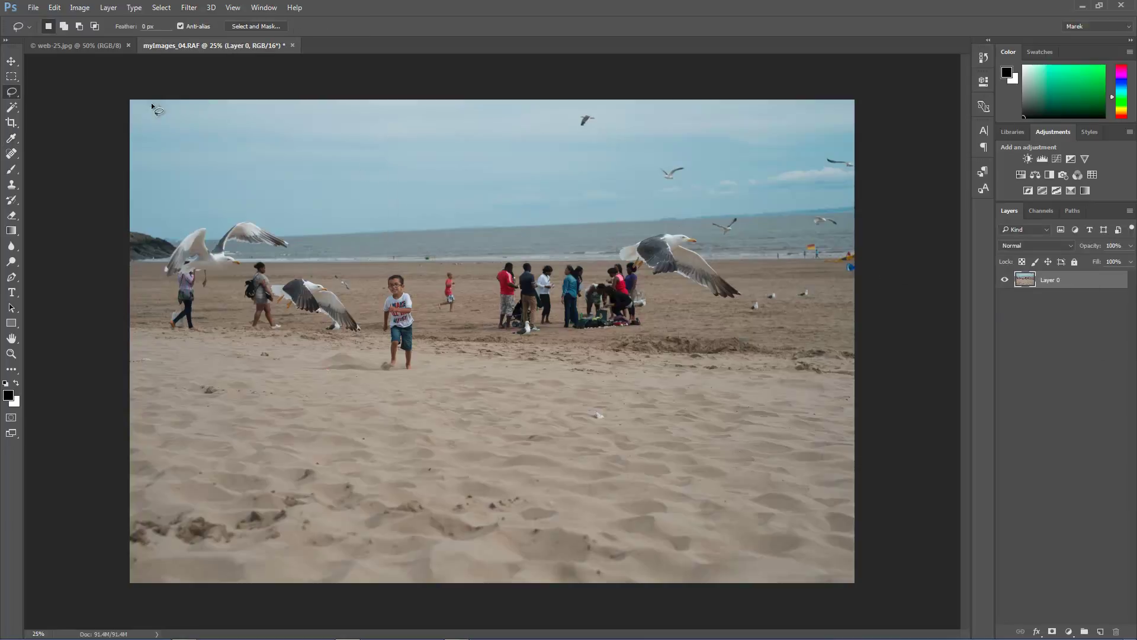
left_click_drag(155, 95, 151, 101)
- Fill the corner selection with Content-Aware, then deselect
left_click(54, 7)
left_click(85, 176)
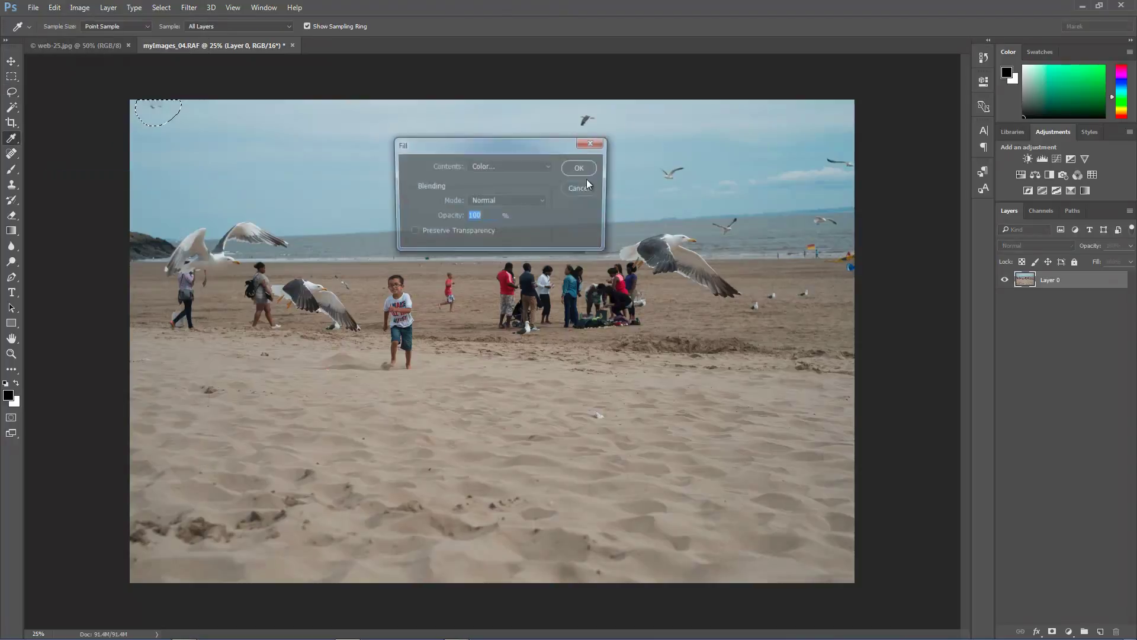
left_click(528, 166)
left_click(506, 211)
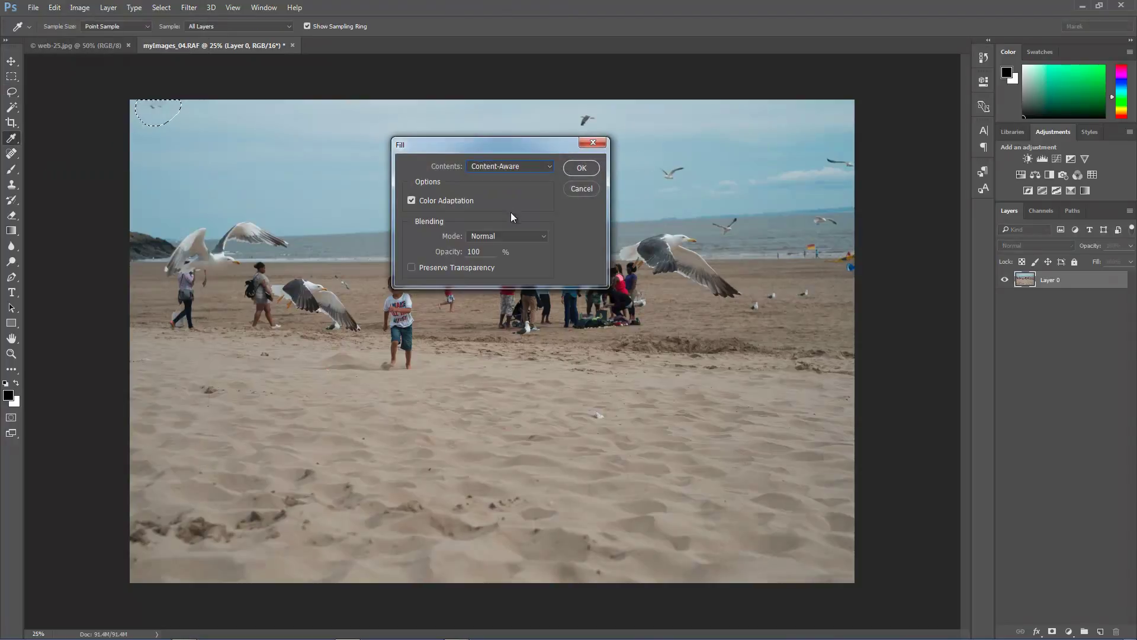
left_click(581, 168)
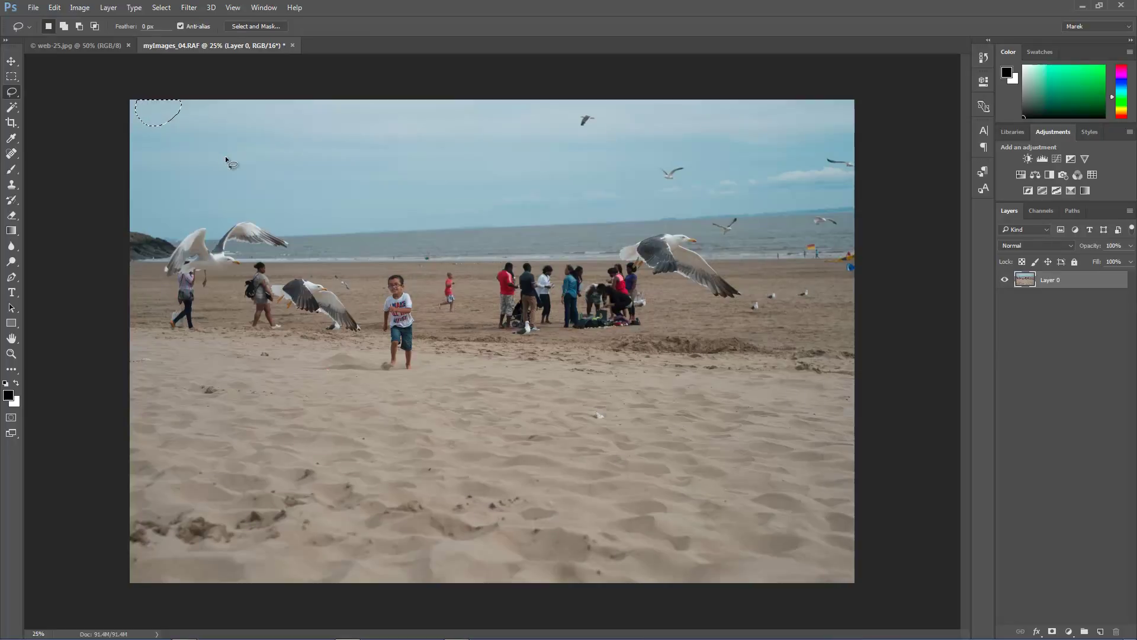
left_click(161, 8)
left_click(190, 34)
- Switch to web-25.jpg and straighten it along the horizon with the Crop tool
left_click(82, 41)
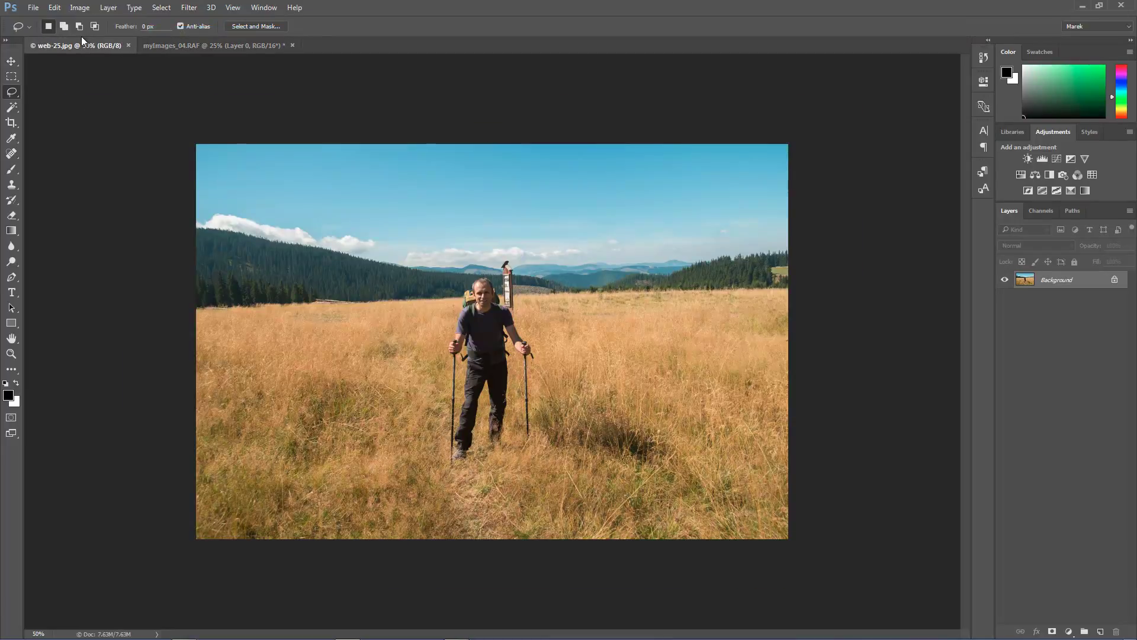
left_click(11, 122)
left_click(65, 126)
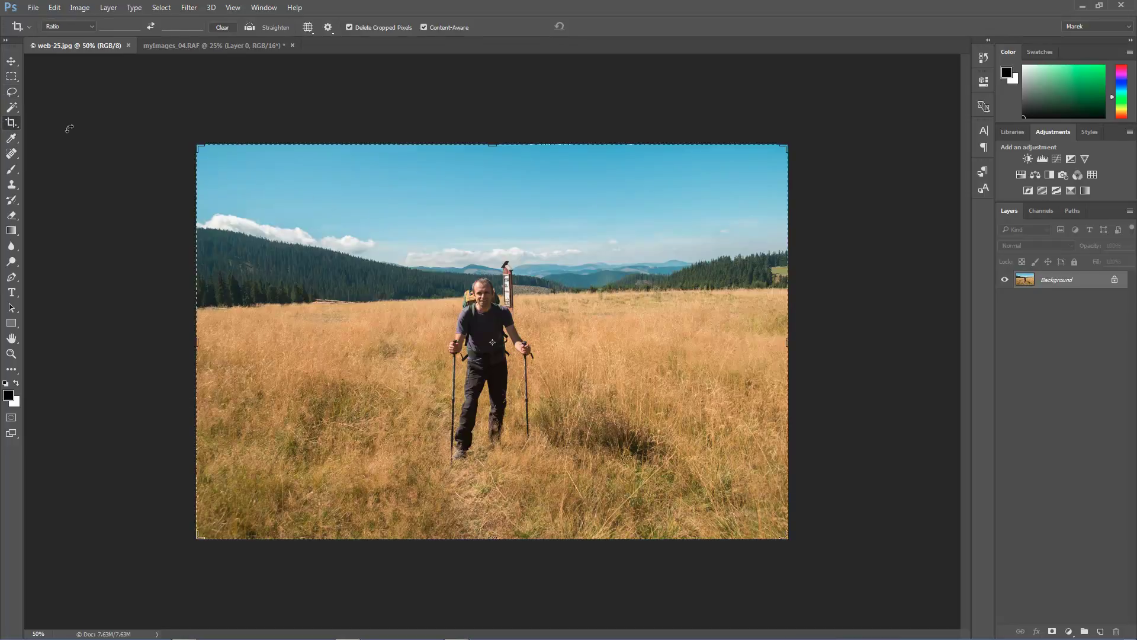
left_click(250, 28)
left_click_drag(406, 301, 718, 291)
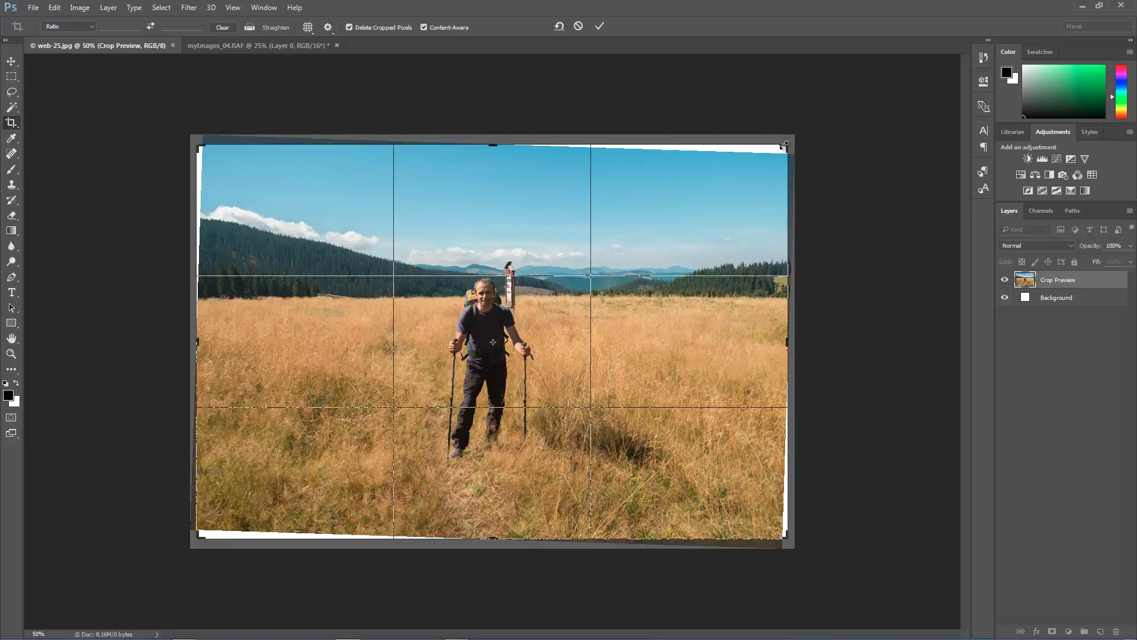
- Drag the top-right and bottom-left crop corners past the image edges, then commit
left_click_drag(783, 146, 816, 115)
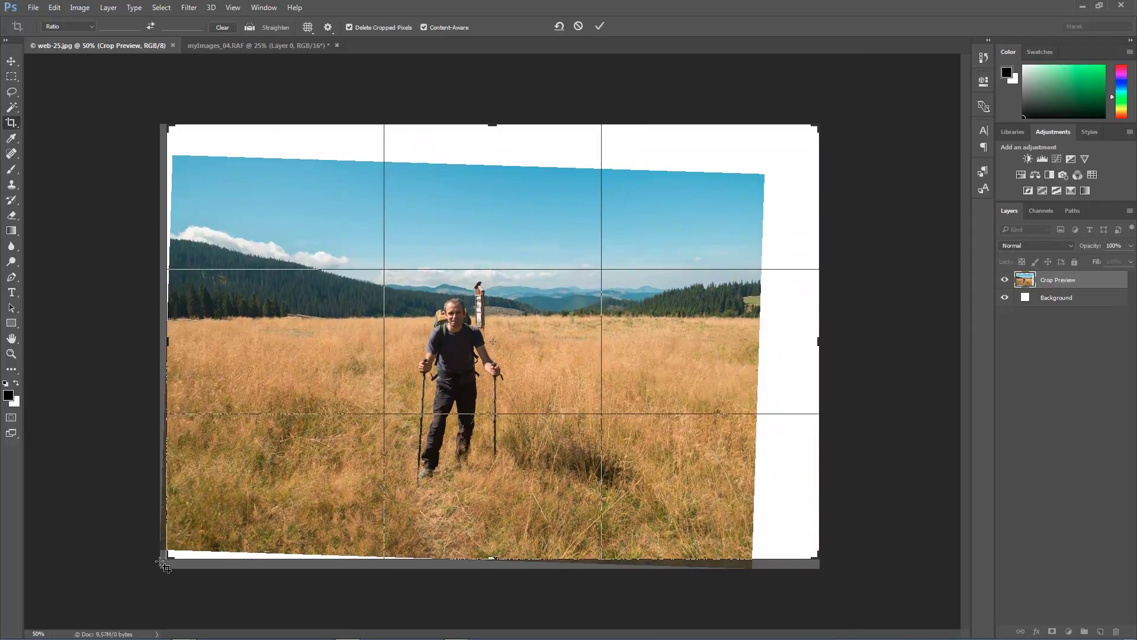
left_click_drag(168, 557, 133, 584)
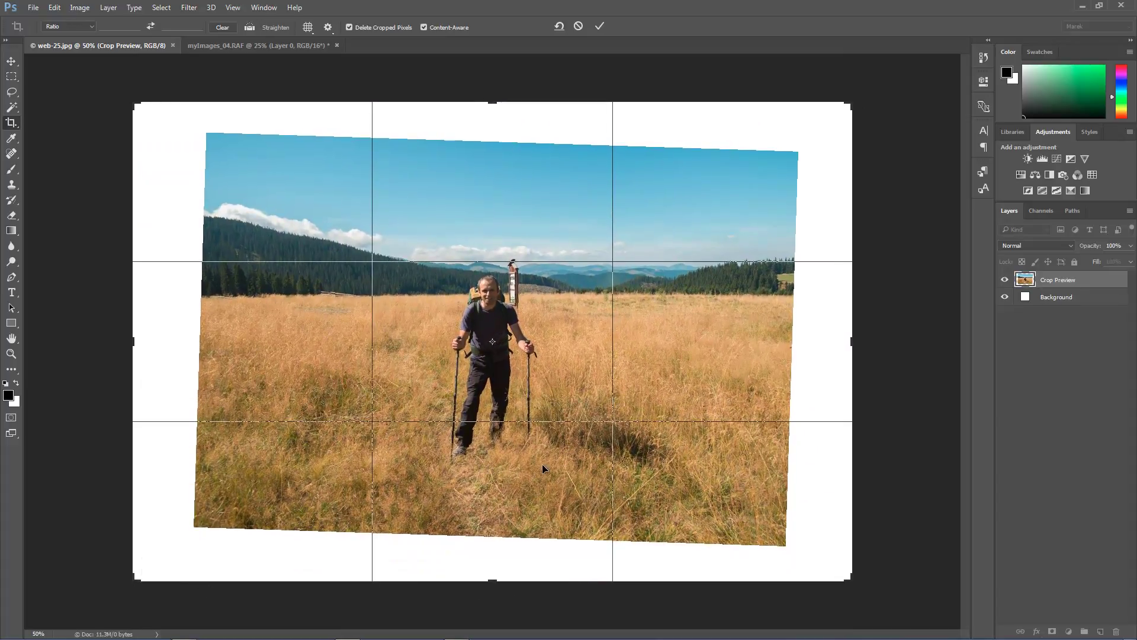
left_click(599, 26)
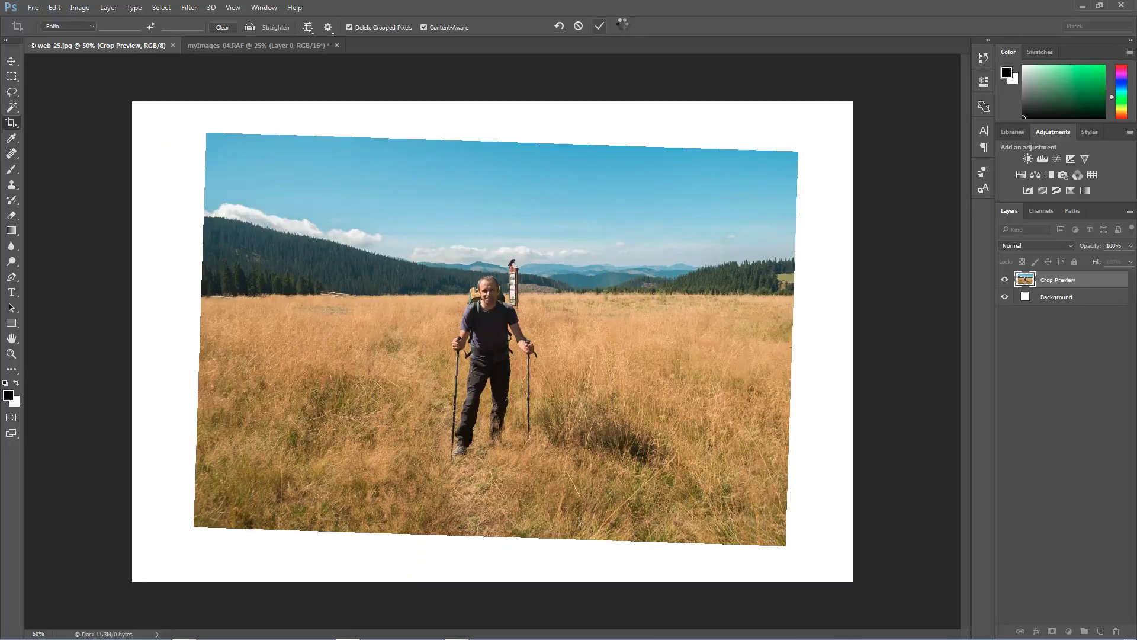